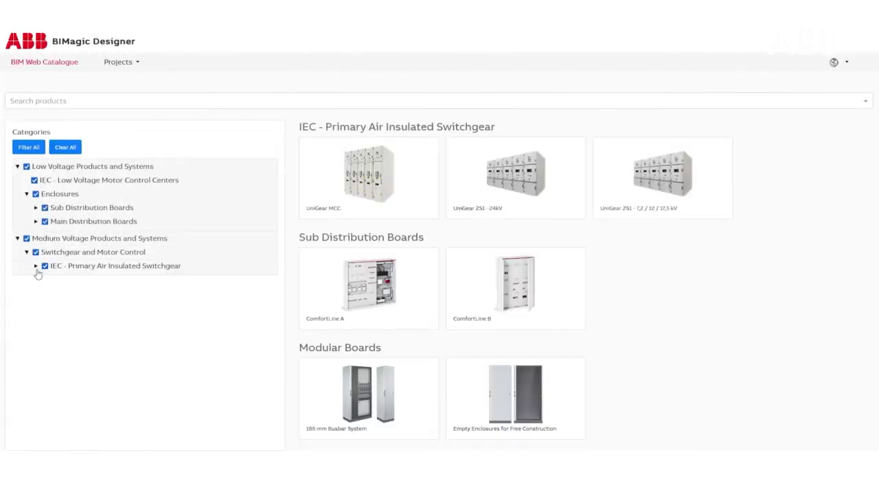
# - View ComfortLine A info, then set 24 kV voltage, 2500 A busbar and 25 kA short-circuit current
pyautogui.click(36, 267)
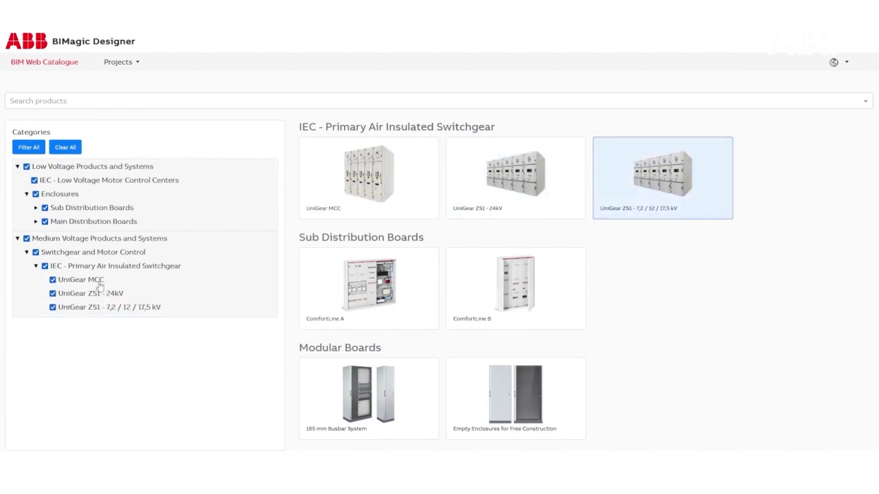
pyautogui.click(359, 316)
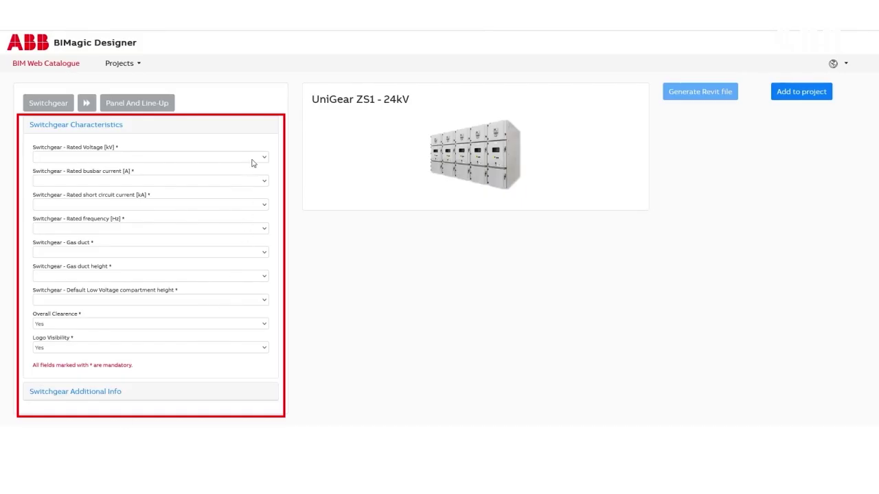
pyautogui.click(252, 160)
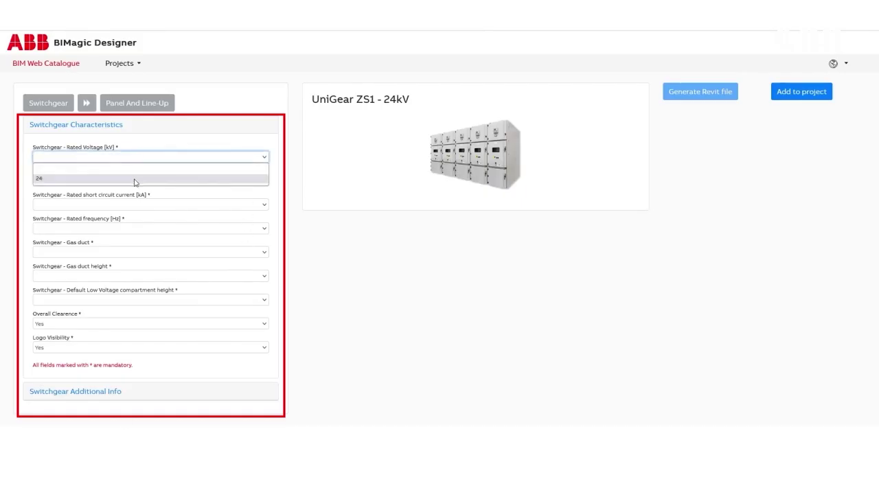
pyautogui.click(134, 179)
pyautogui.click(169, 181)
pyautogui.click(59, 230)
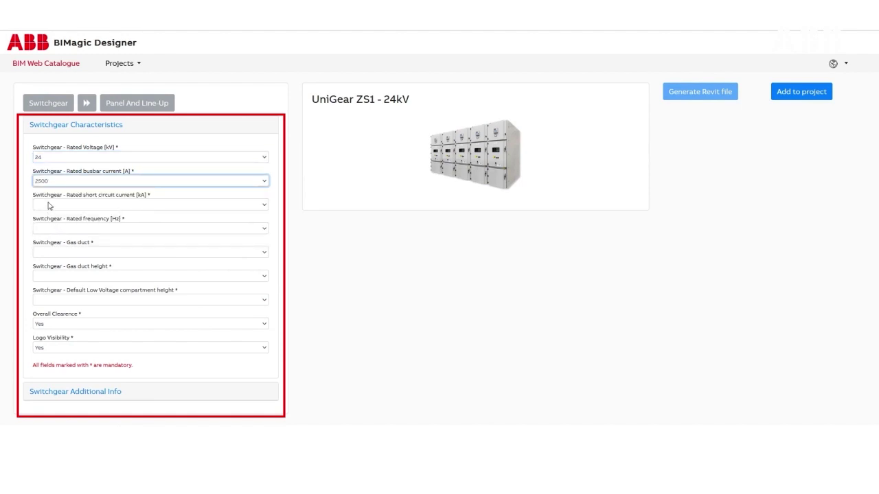
pyautogui.click(48, 205)
pyautogui.click(43, 245)
# - Set 50 Hz frequency, Top Chimney gas duct, and standard duct and LV compartment heights
pyautogui.click(44, 230)
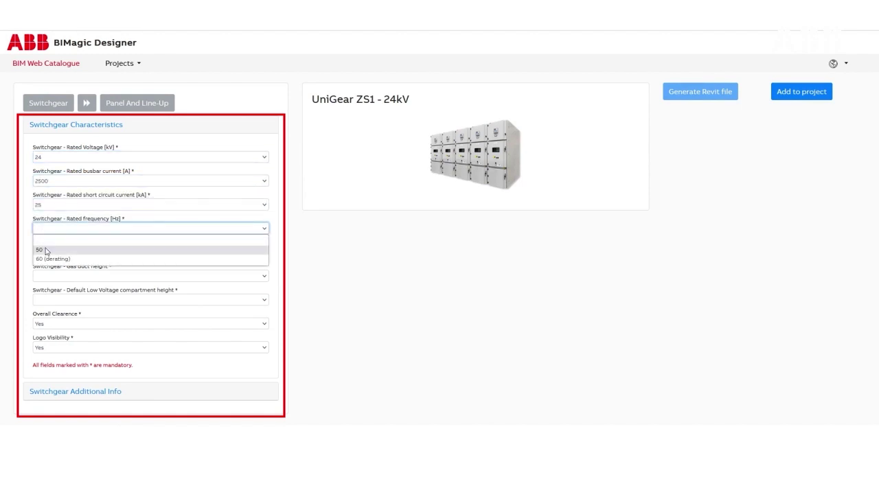
pyautogui.click(45, 250)
pyautogui.click(46, 322)
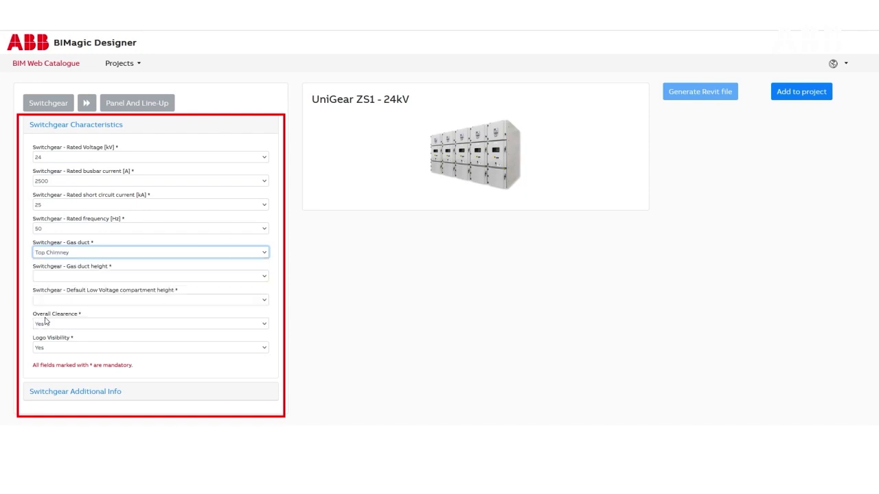
pyautogui.click(46, 280)
pyautogui.click(45, 298)
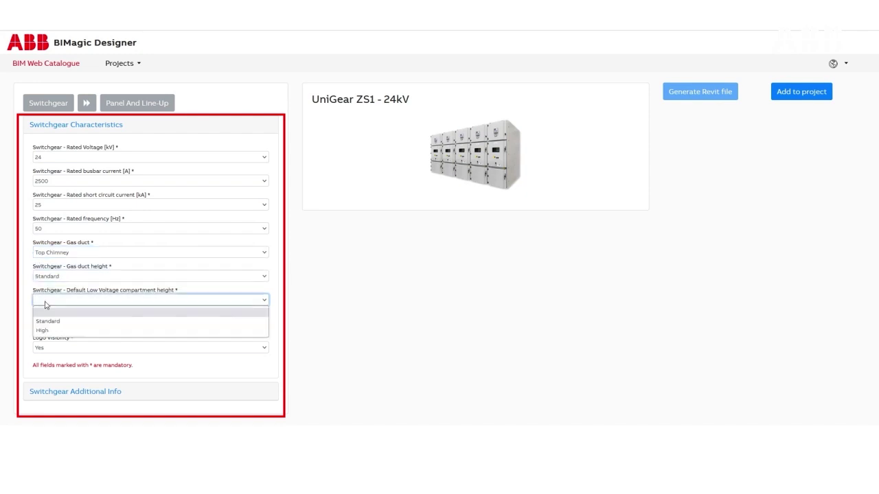
pyautogui.click(46, 321)
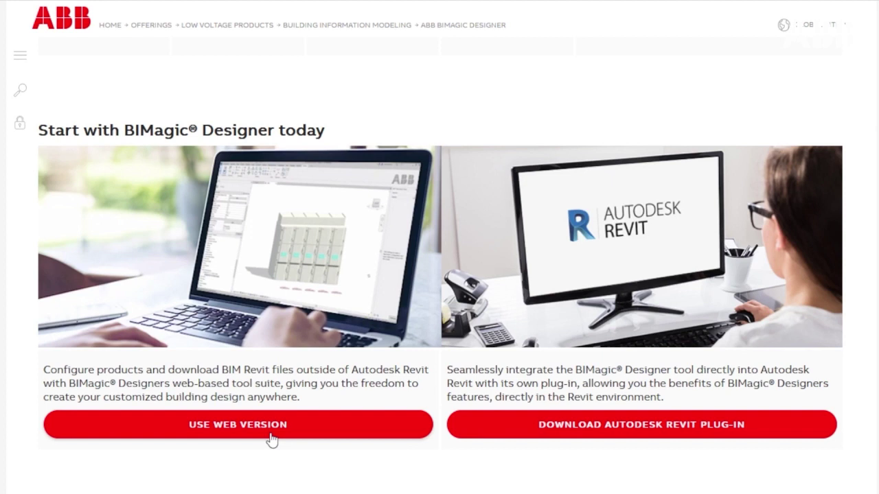
# - Launch the web version, browse the region tabs, and choose All Products
pyautogui.click(271, 438)
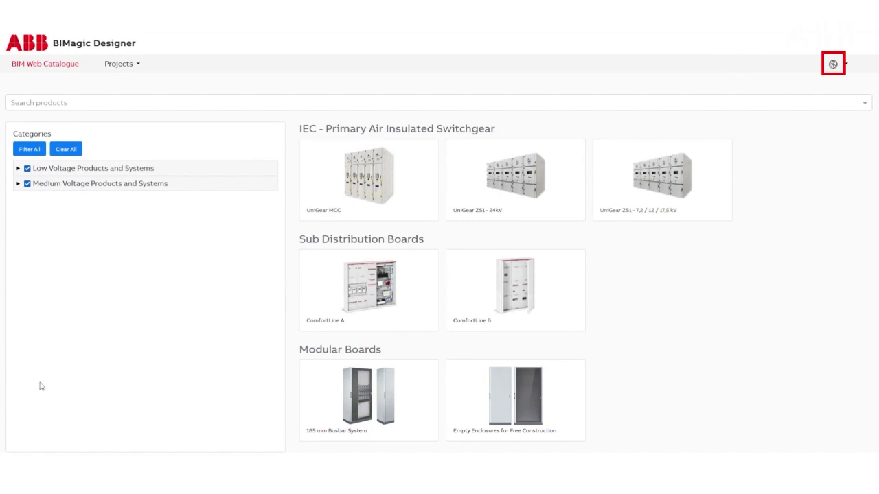
pyautogui.click(847, 68)
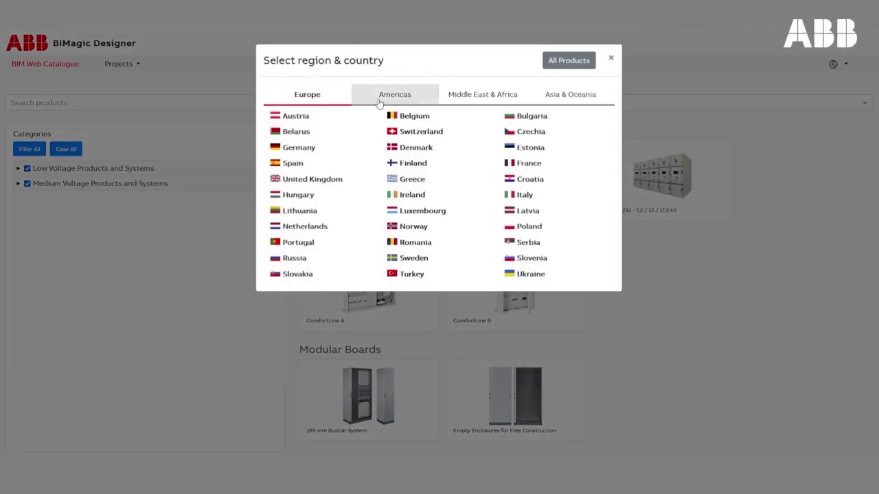
pyautogui.click(379, 101)
pyautogui.click(467, 103)
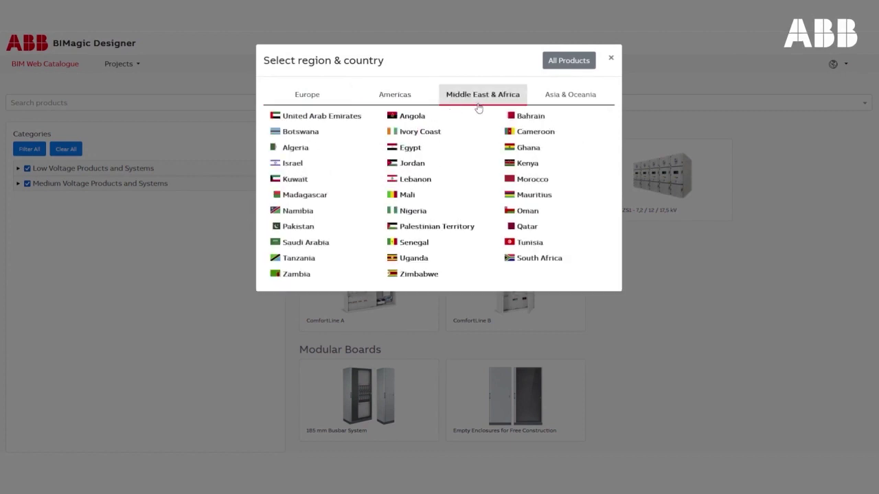
pyautogui.click(550, 102)
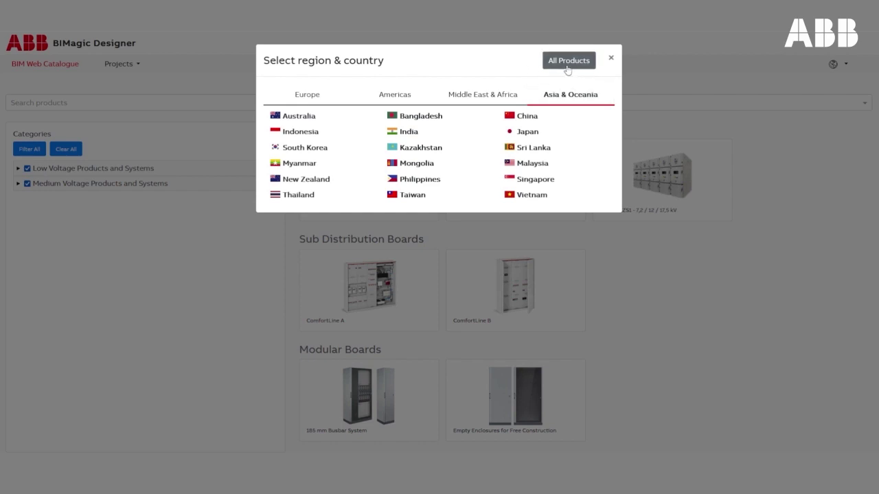
pyautogui.click(567, 62)
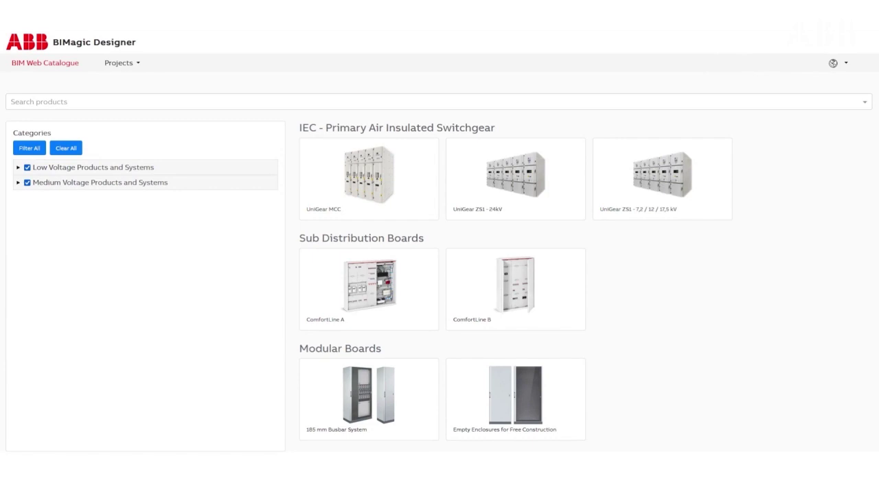
# - Exclude Low Voltage products and UniGear MCC from the categories, then configure UniGear ZS1 - 24kV
pyautogui.click(19, 168)
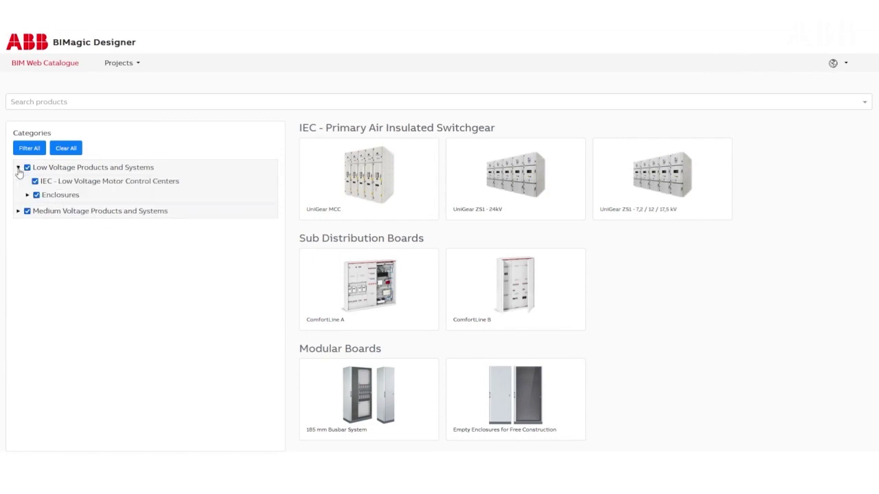
pyautogui.click(27, 169)
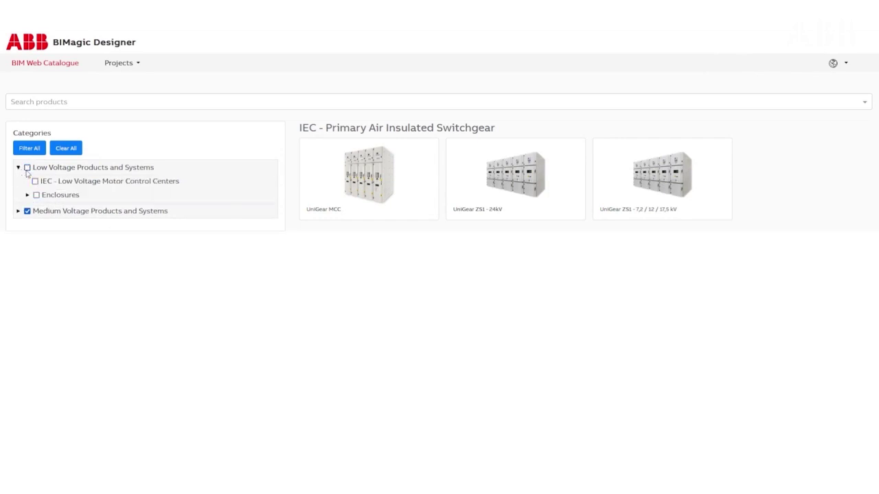
pyautogui.click(18, 211)
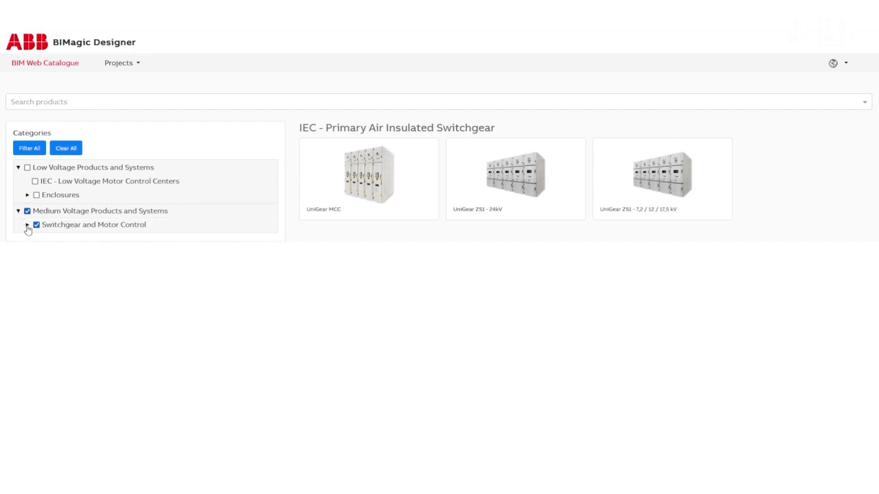
pyautogui.click(27, 226)
pyautogui.click(36, 239)
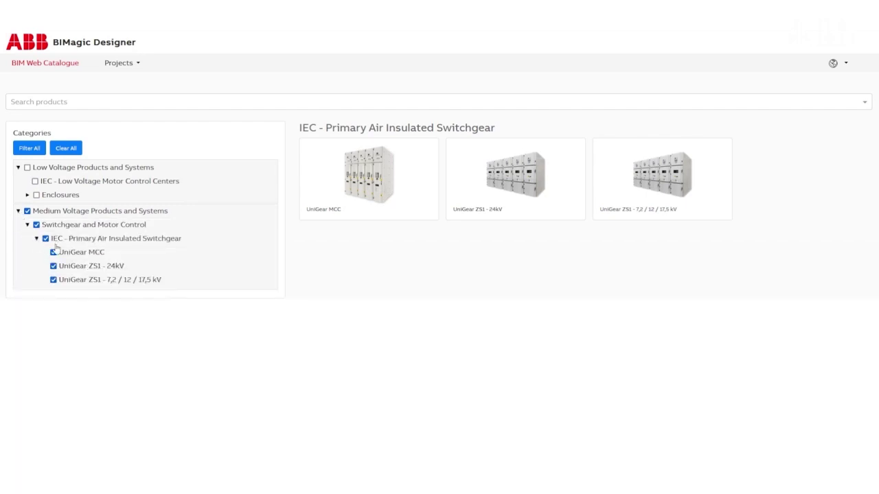
pyautogui.click(53, 253)
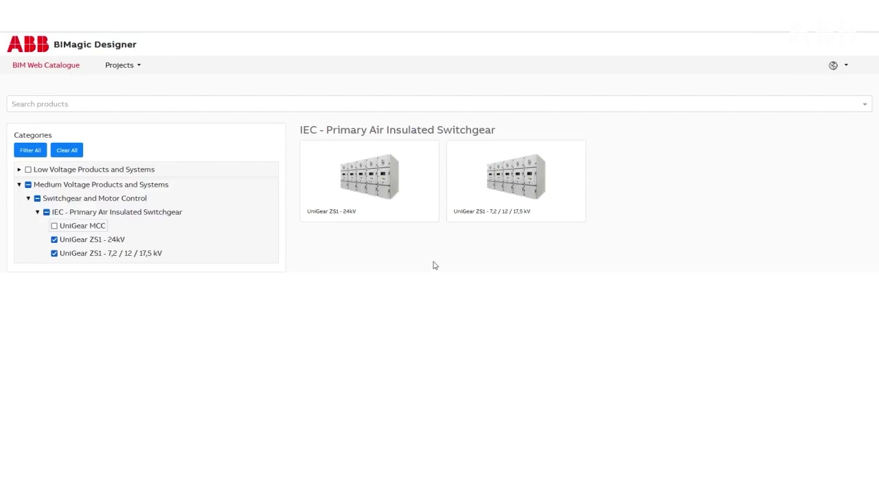
pyautogui.moveTo(368, 179)
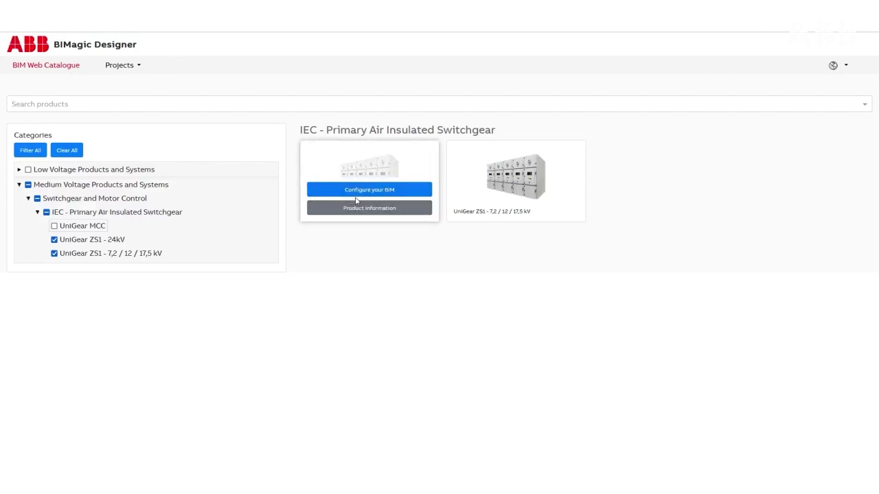
pyautogui.click(369, 196)
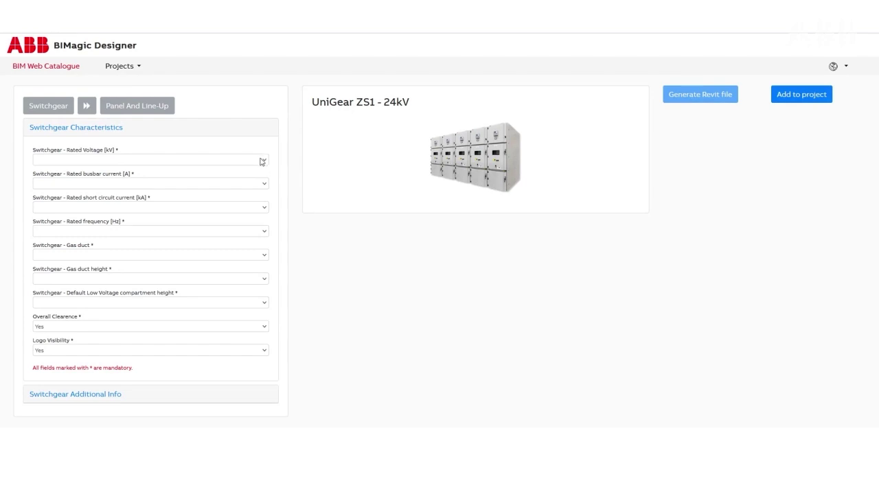
# - Set 24 kV rated voltage, 2500 A busbar current and 25 kA short-circuit current
pyautogui.click(261, 161)
pyautogui.click(261, 181)
pyautogui.click(234, 185)
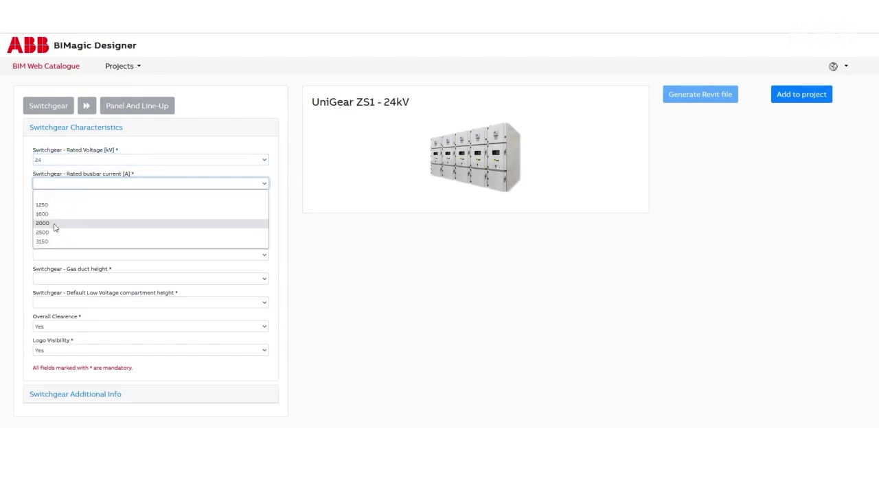
pyautogui.click(54, 232)
pyautogui.click(61, 207)
pyautogui.click(42, 248)
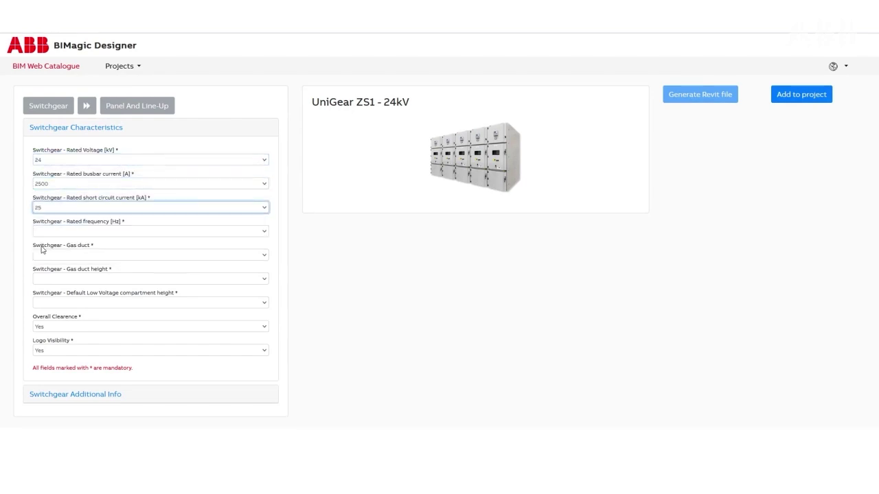
# - Set 50 Hz, Top Chimney gas duct with standard heights, and expand Switchgear Additional Info
pyautogui.click(46, 233)
pyautogui.click(50, 251)
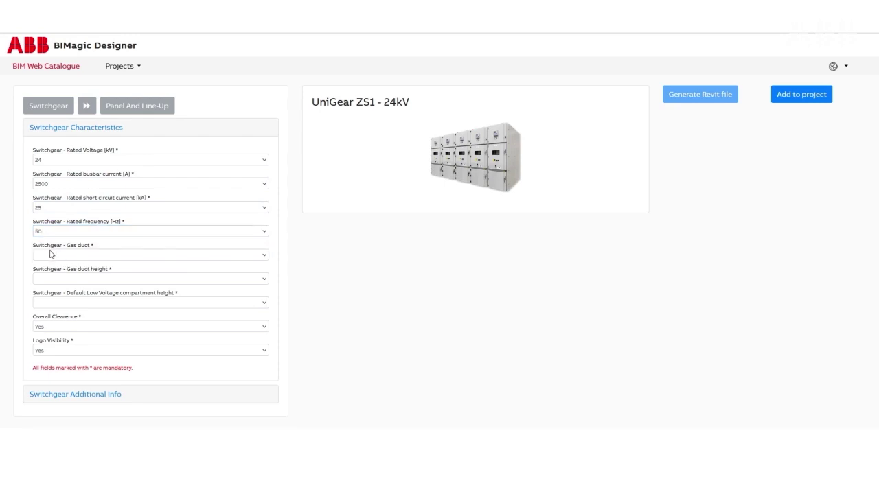
pyautogui.click(50, 255)
pyautogui.click(50, 320)
pyautogui.click(42, 280)
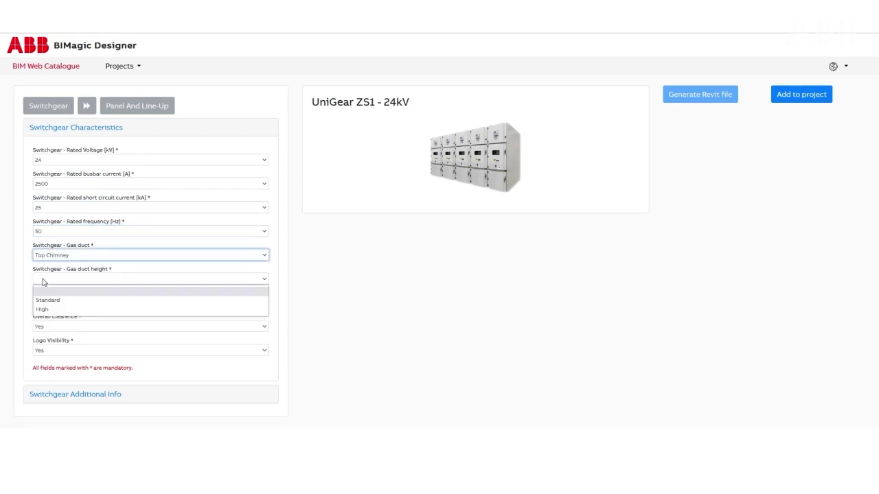
pyautogui.click(47, 300)
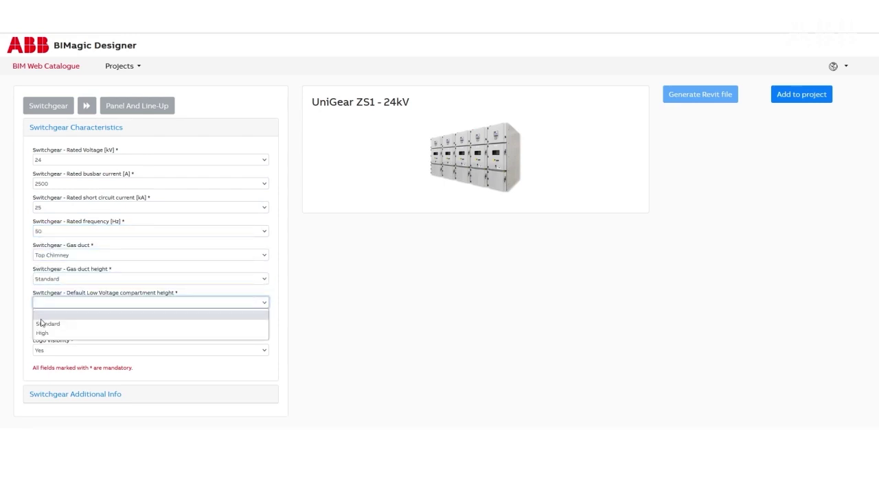
pyautogui.click(41, 323)
pyautogui.click(48, 404)
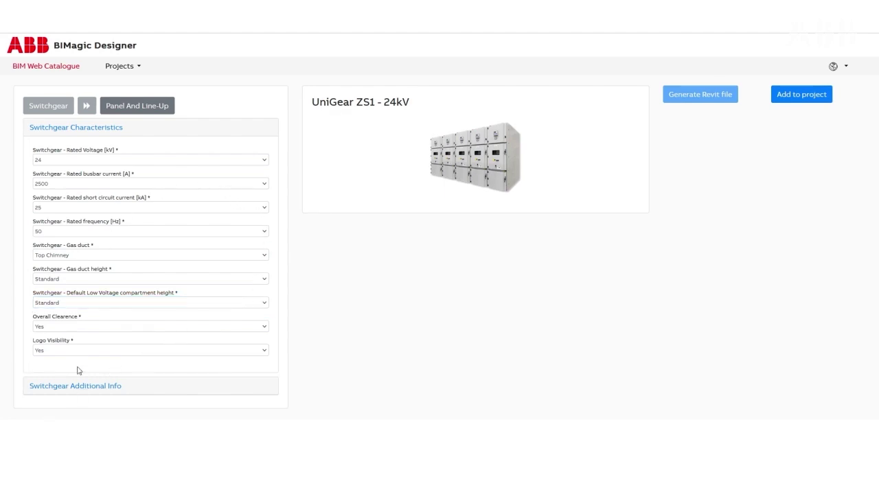
pyautogui.click(79, 398)
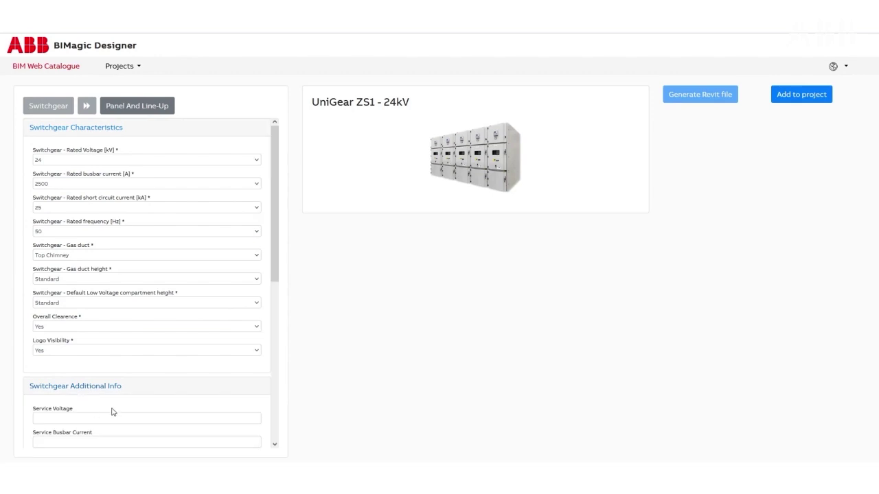
# - Scroll through the Switchgear Characteristics form to review the filled values
pyautogui.moveTo(274, 270); pyautogui.dragTo(273, 433)
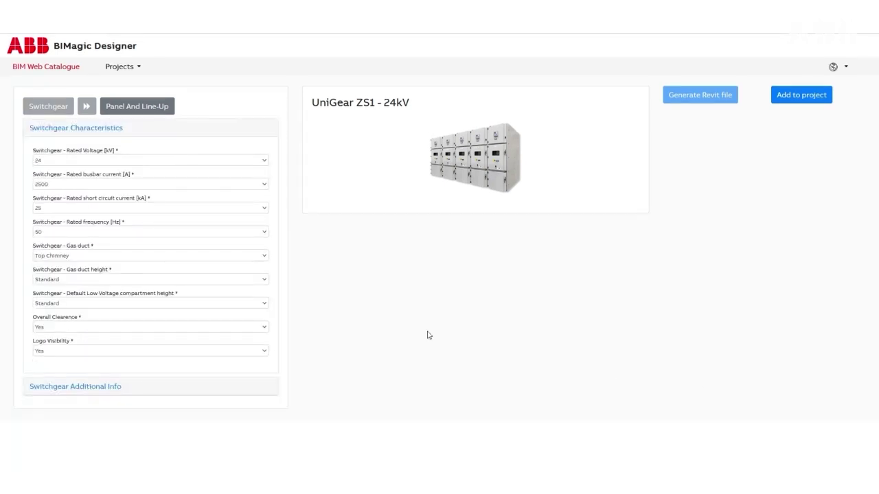
# - Add an incoming/outgoing unit set to Incoming cables, 2500 A, top cable entry, one CT set
pyautogui.click(151, 115)
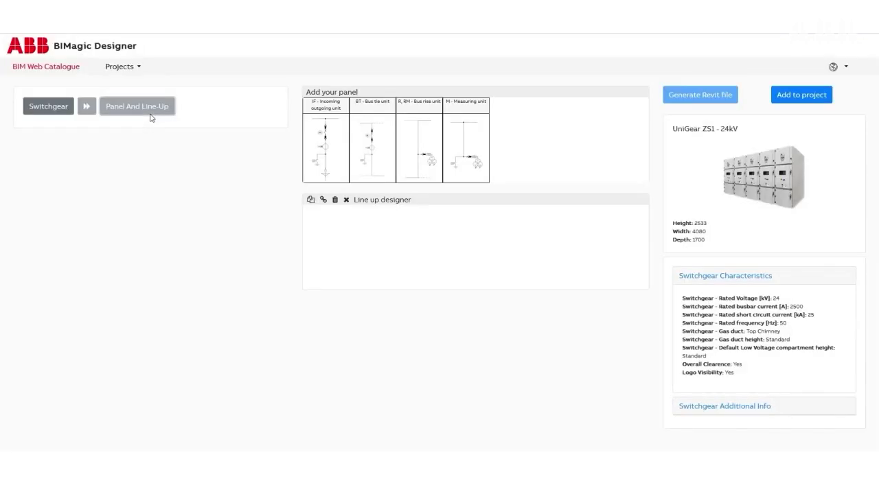
pyautogui.click(337, 164)
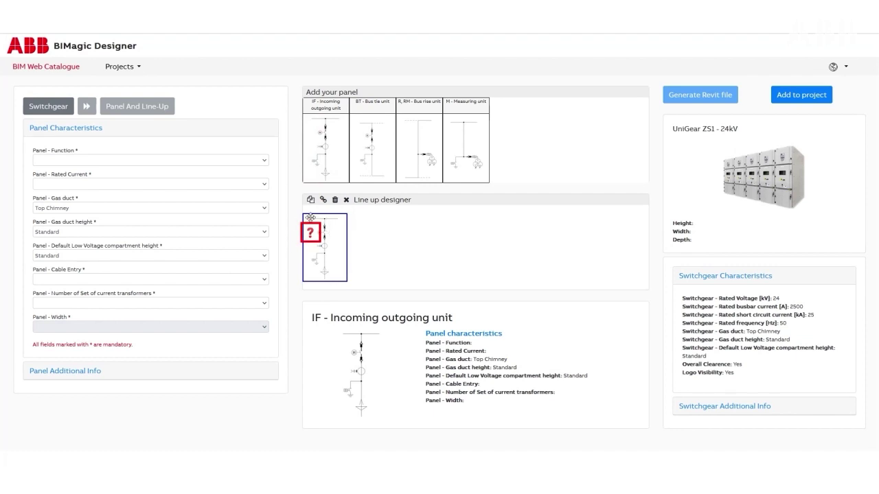
pyautogui.click(75, 162)
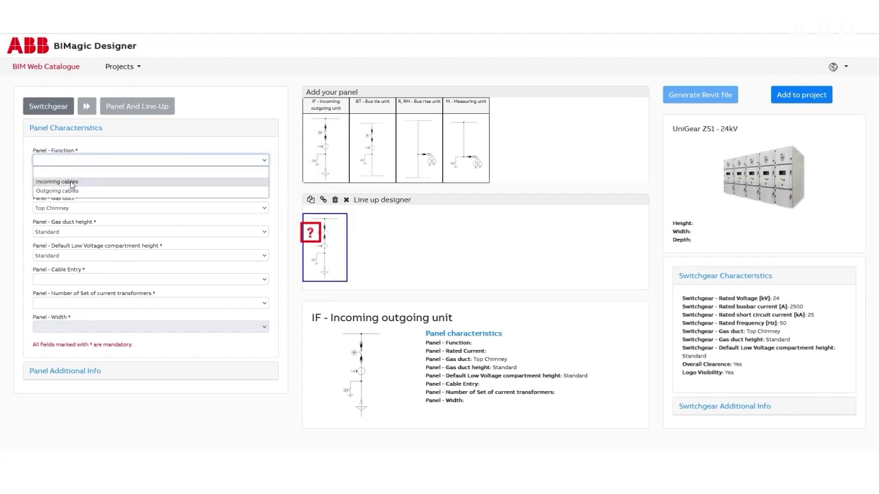
pyautogui.click(74, 179)
pyautogui.click(72, 185)
pyautogui.click(55, 241)
pyautogui.click(90, 279)
pyautogui.click(86, 301)
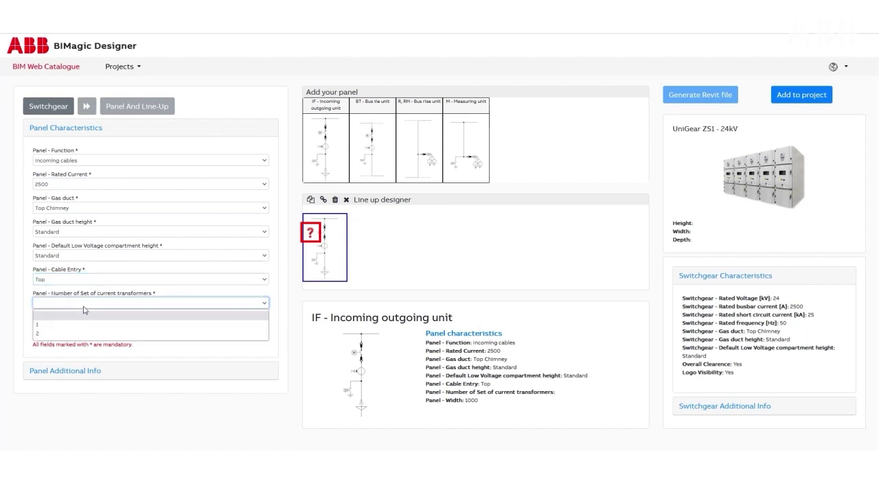
pyautogui.click(80, 325)
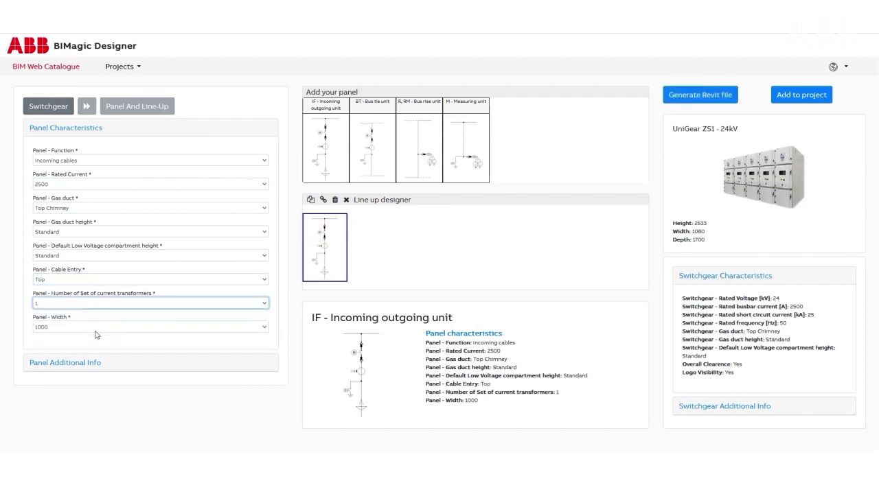
pyautogui.click(47, 375)
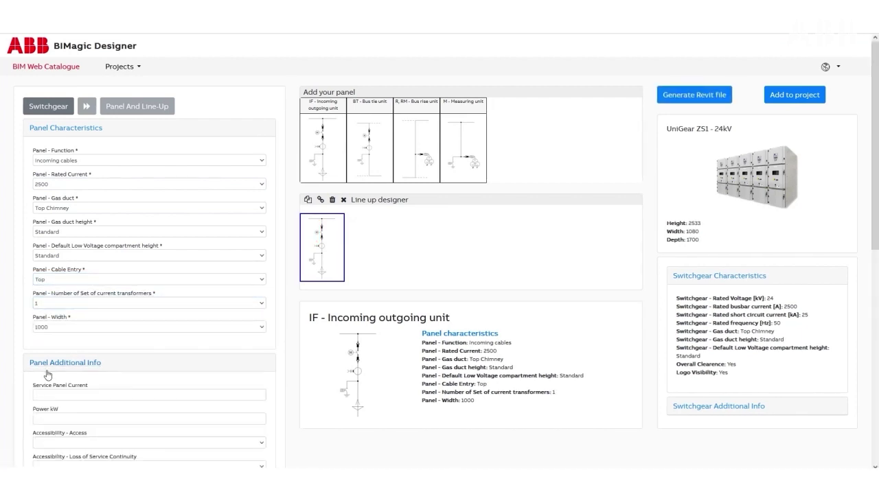
# - Add bus tie, linked incoming and bus rise units, placing bus rise third
pyautogui.moveTo(370, 142)
pyautogui.click(391, 172)
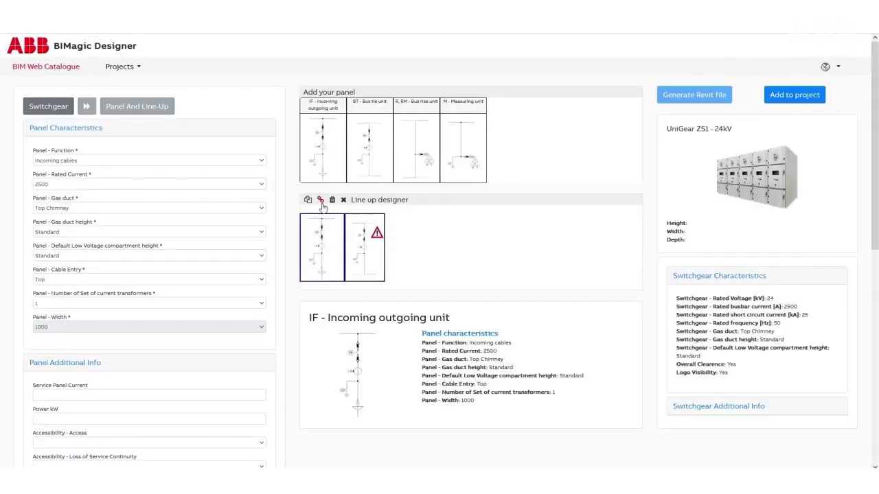
pyautogui.click(321, 201)
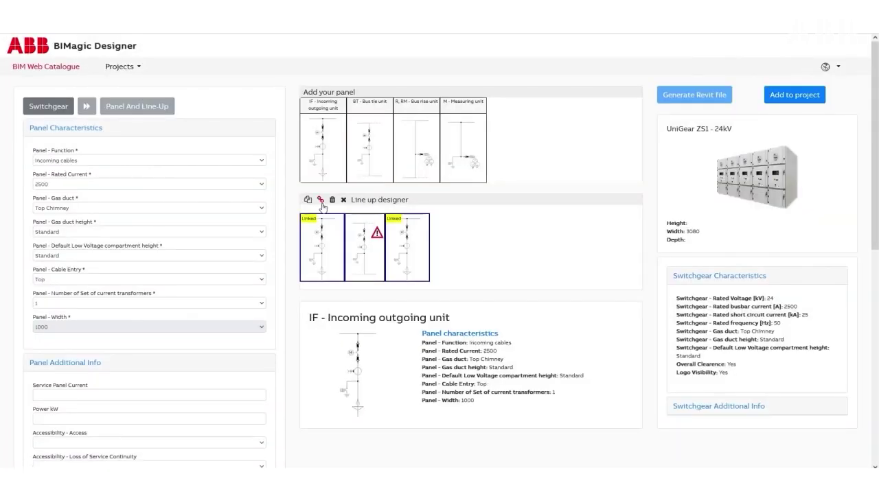
pyautogui.click(405, 169)
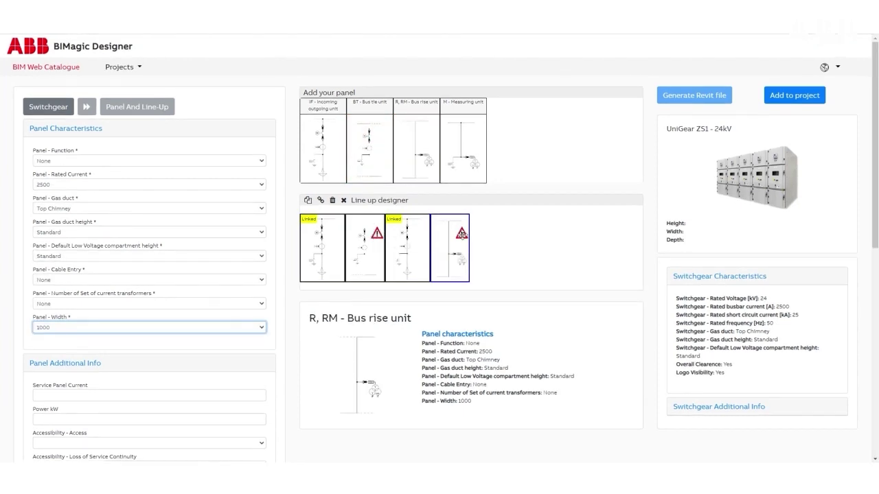
pyautogui.moveTo(461, 234)
pyautogui.moveTo(461, 235); pyautogui.dragTo(416, 237)
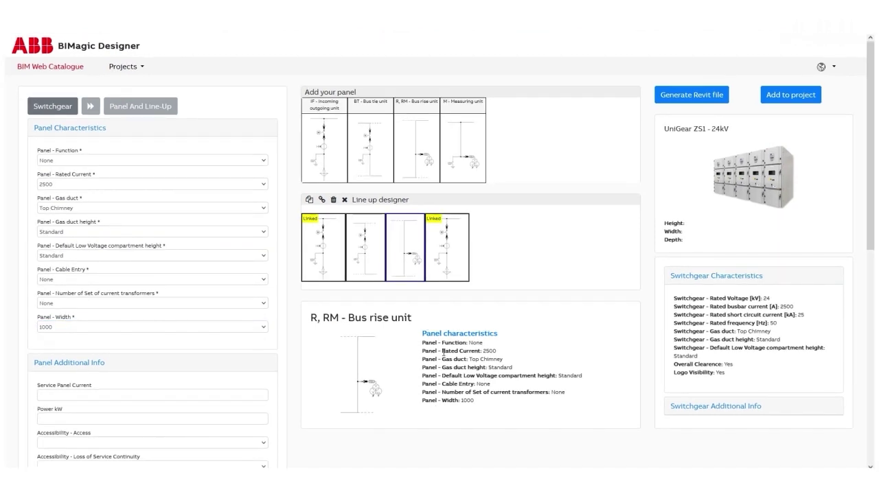
pyautogui.click(456, 258)
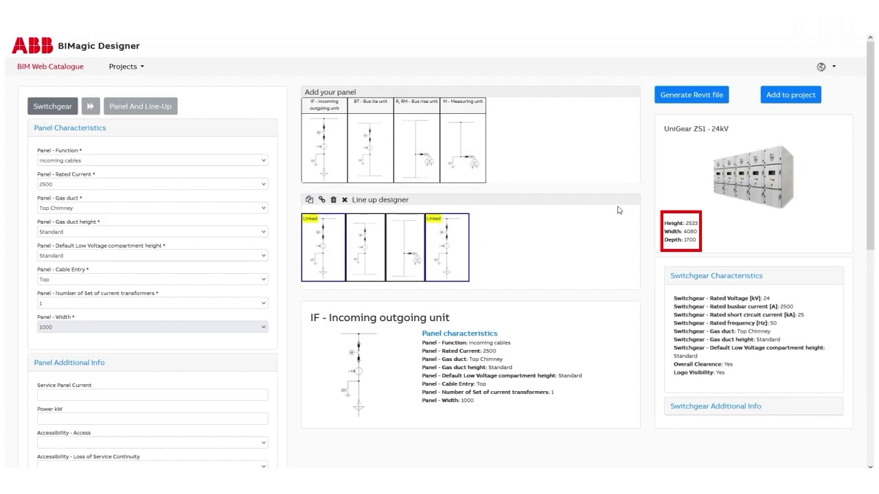
# - Generate the Revit file for the line-up under the project name 'project'
pyautogui.click(702, 102)
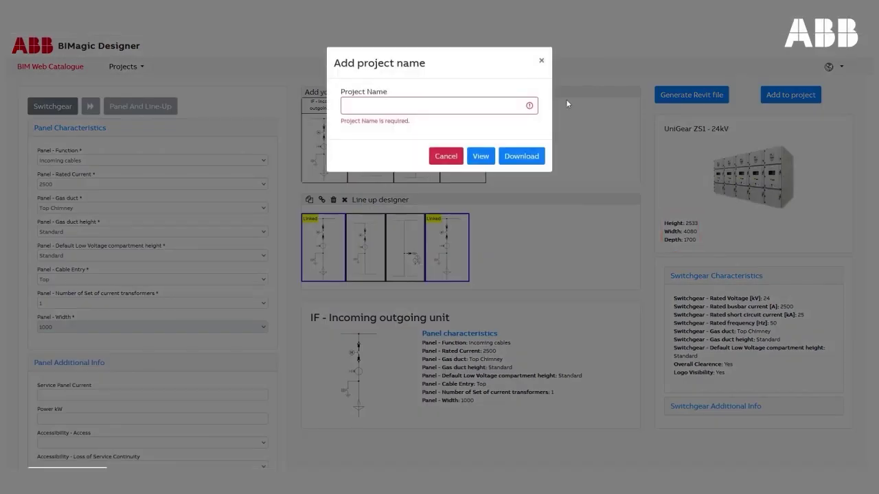
pyautogui.click(491, 110)
pyautogui.write('project')
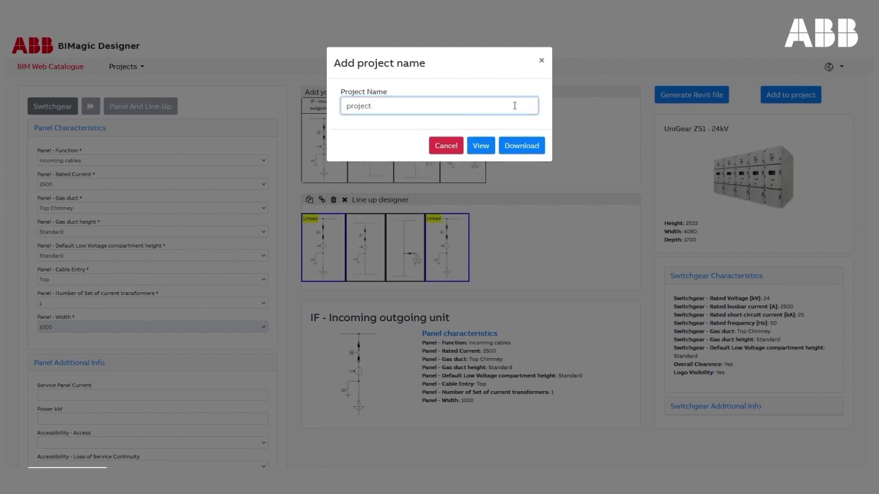
pyautogui.click(479, 148)
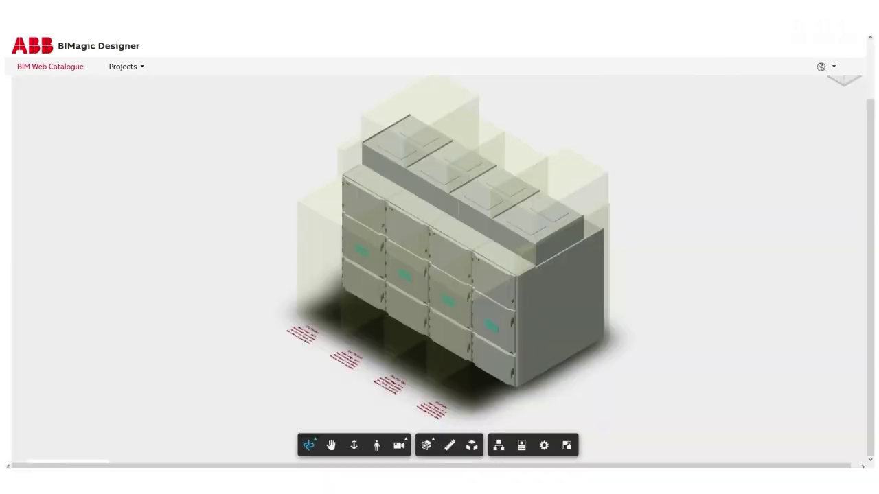
# - Orbit the 3D preview of the four-panel switchgear
pyautogui.moveTo(416, 348)
pyautogui.mouseDown()
pyautogui.moveTo(544, 355)
pyautogui.moveTo(612, 330)
pyautogui.moveTo(680, 282)
pyautogui.moveTo(782, 304)
pyautogui.moveTo(832, 378)
pyautogui.moveTo(790, 425)
pyautogui.moveTo(655, 415)
pyautogui.moveTo(602, 366)
pyautogui.moveTo(600, 316)
pyautogui.mouseUp()
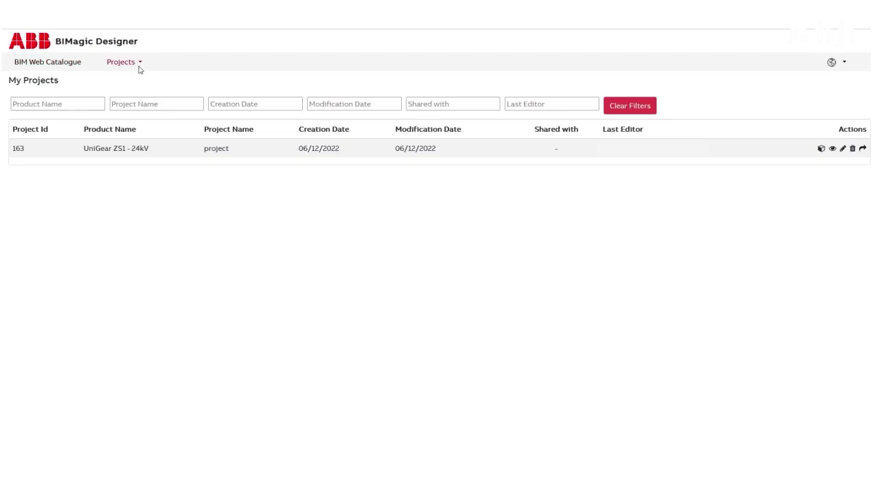
# - Open and close the Projects views list to check the saved UniGear ZS1 project
pyautogui.click(137, 68)
pyautogui.moveTo(124, 62)
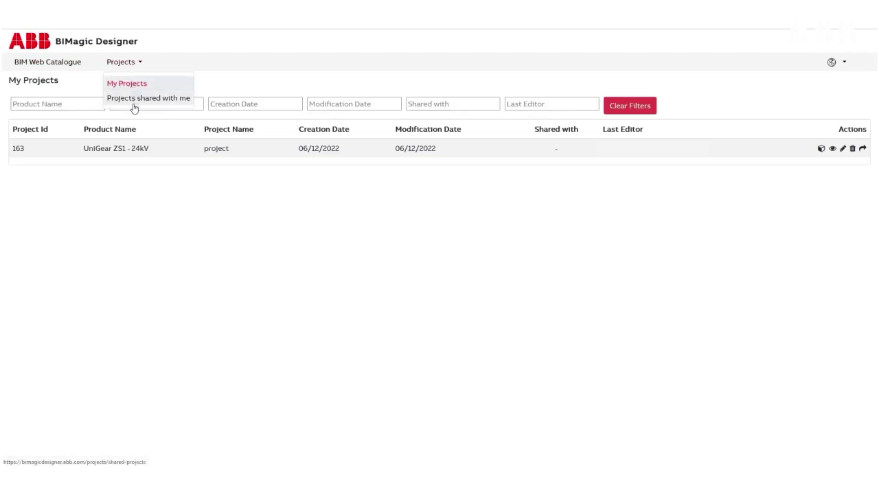
pyautogui.click(484, 219)
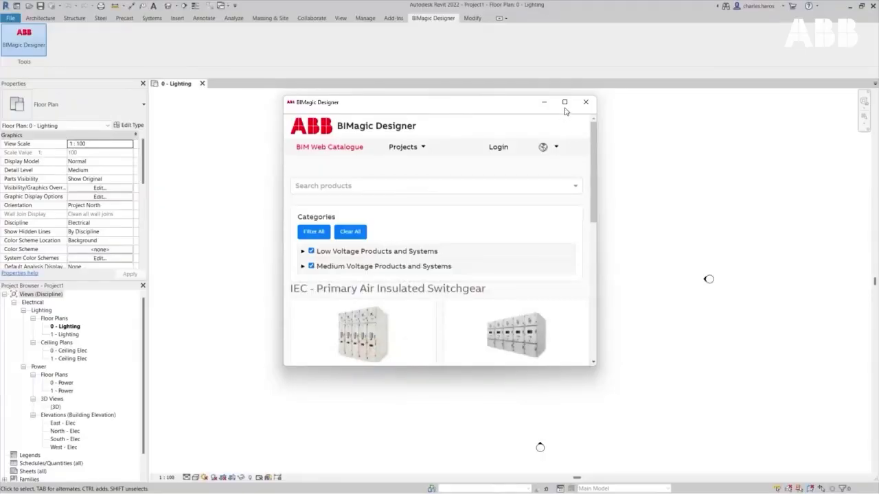
# - Maximize the BIMagic Designer plug-in window in Revit
pyautogui.click(564, 103)
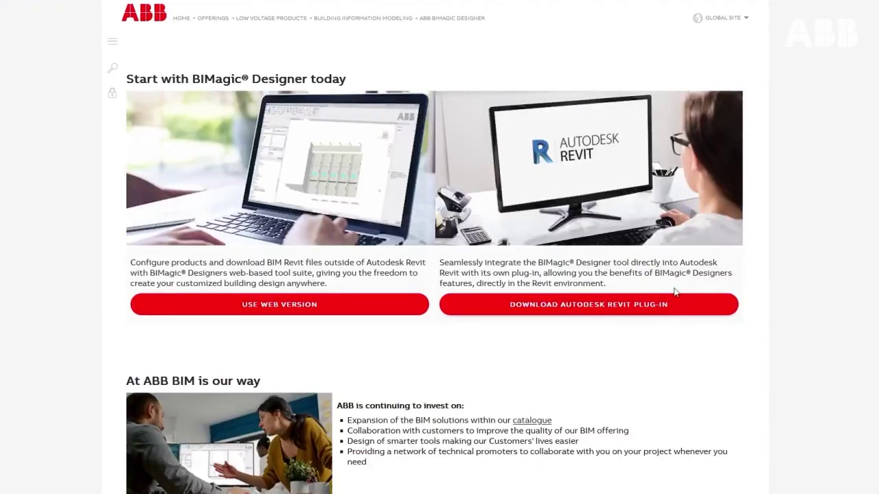
# - Download the Revit plug-in installer and reopen the BIMagic Designer catalogue in Revit
pyautogui.click(579, 315)
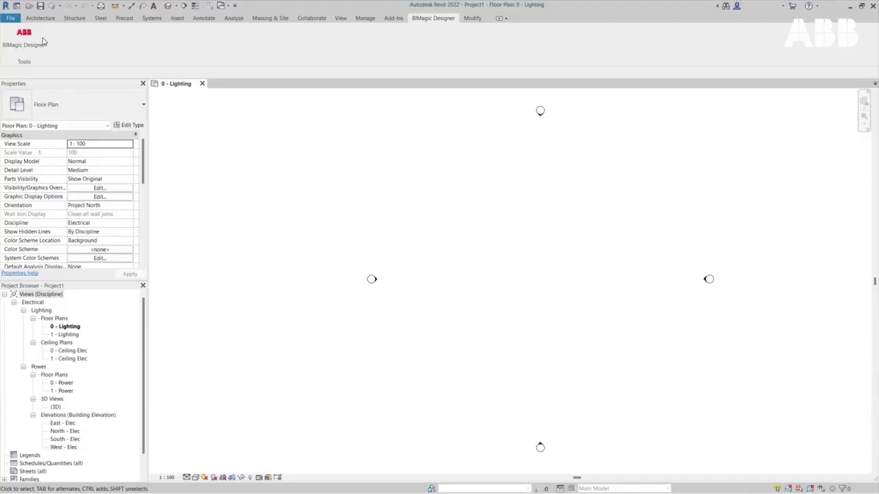
pyautogui.click(38, 40)
pyautogui.moveTo(370, 287)
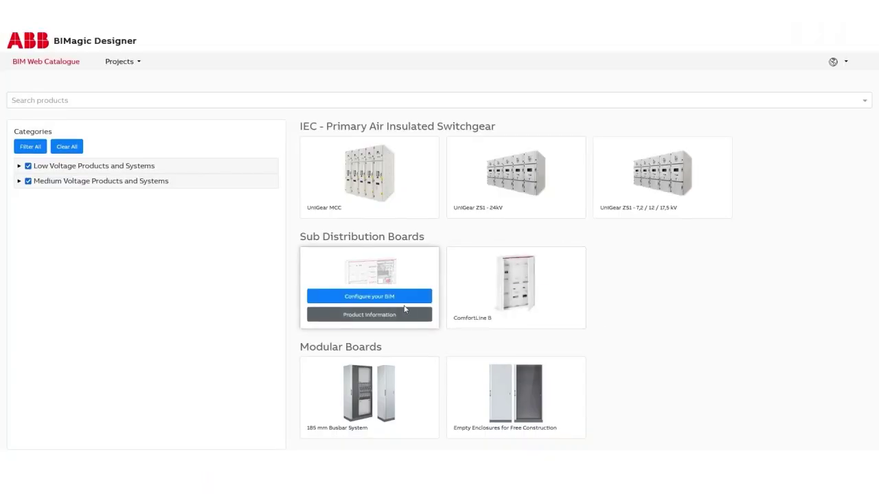
# - Configure ComfortLine A with field width 2, 7 rows, no door and 168 DIN units
pyautogui.click(402, 297)
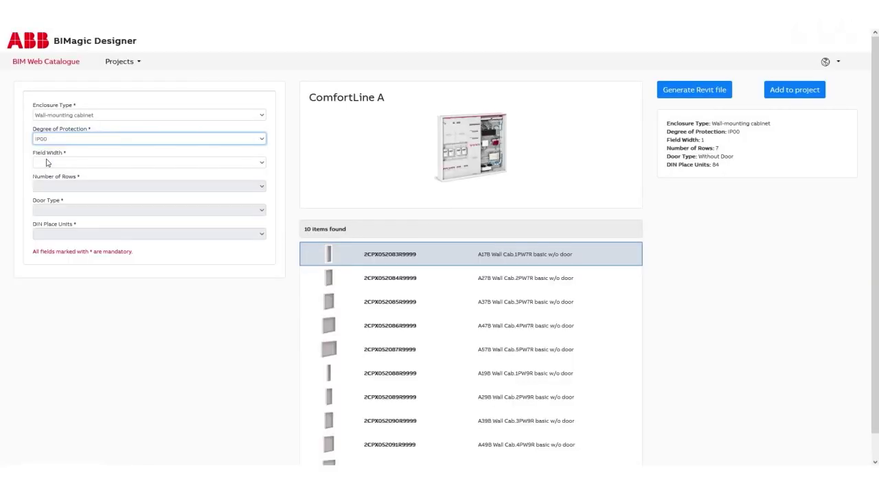
pyautogui.click(38, 193)
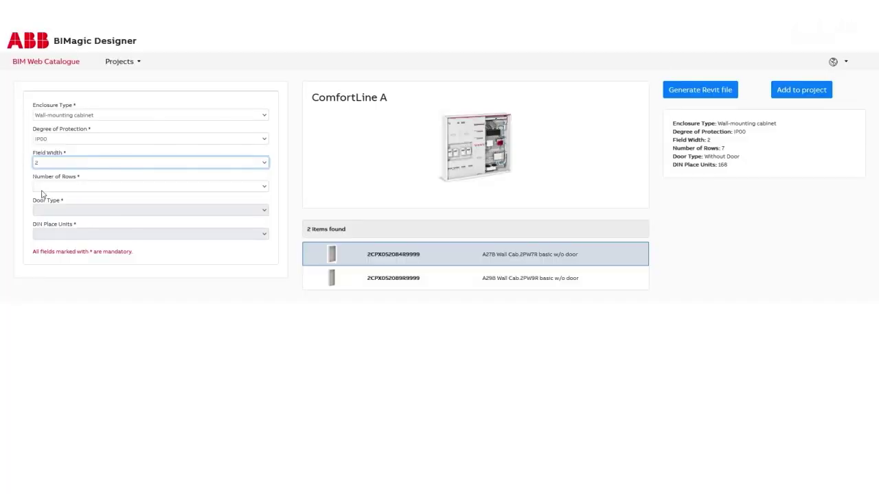
pyautogui.click(42, 188)
pyautogui.click(41, 207)
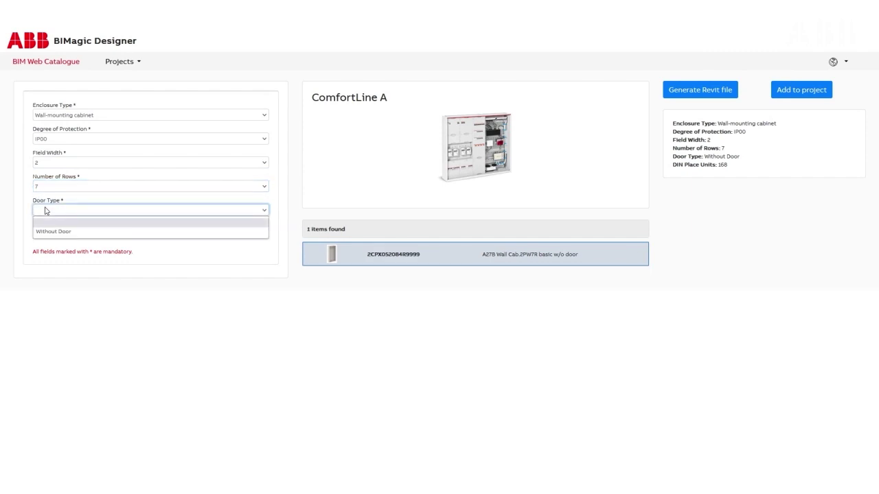
pyautogui.click(45, 232)
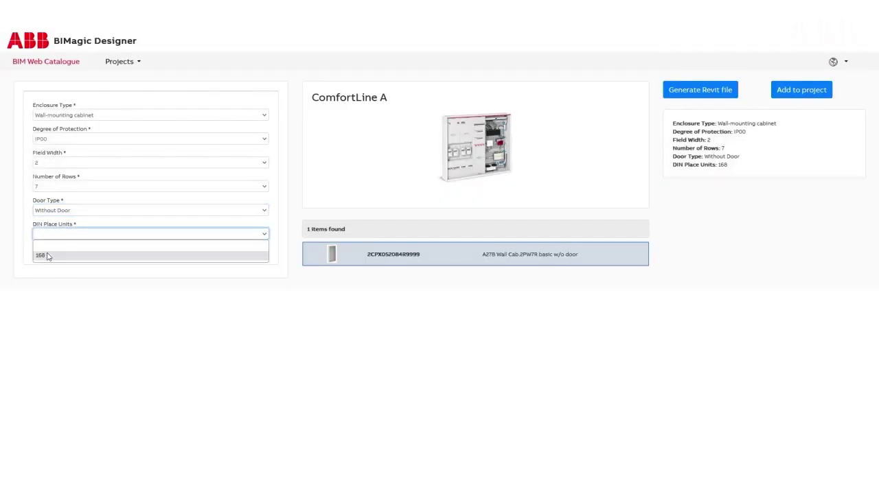
pyautogui.click(48, 257)
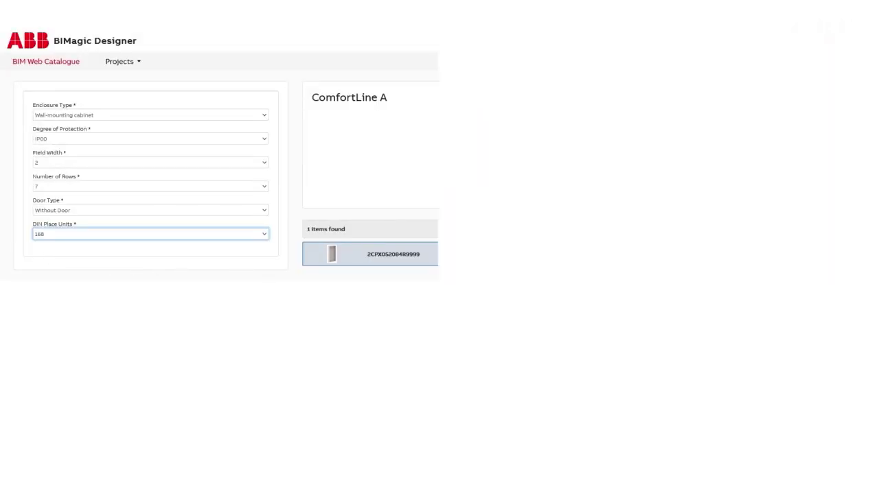